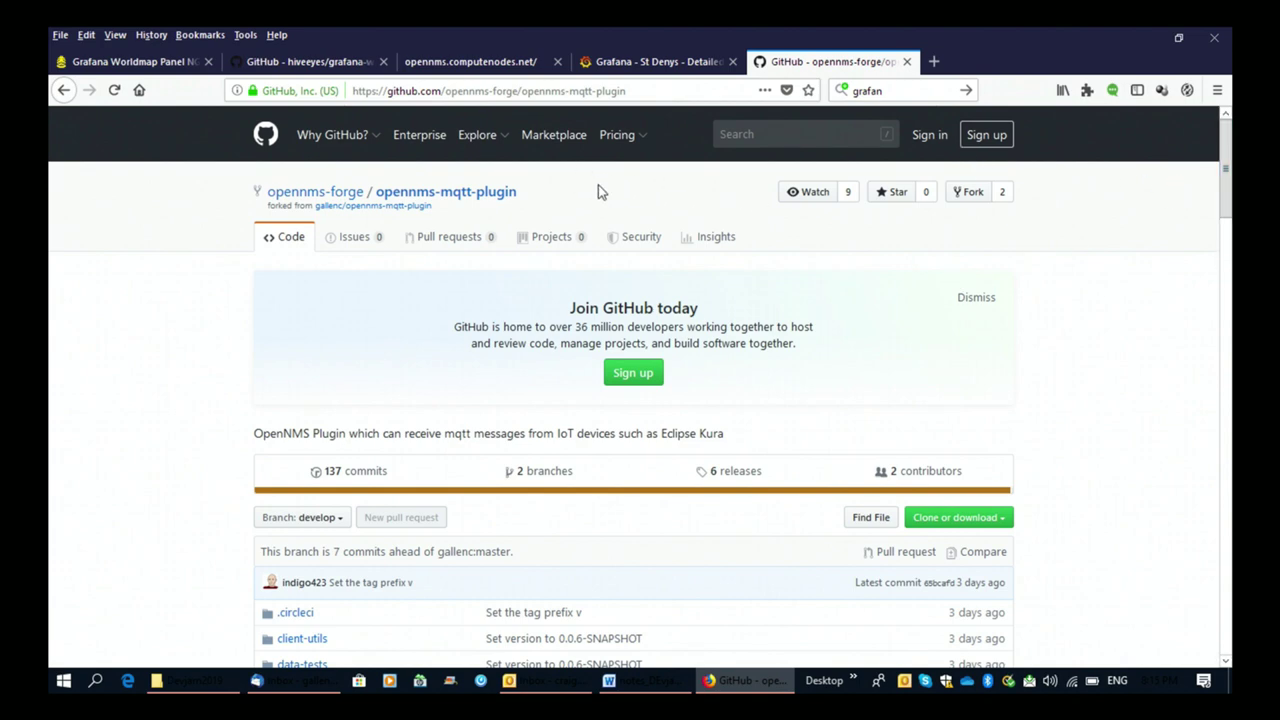
Open the opennms-mqtt-plugin's 6 releases and scroll to the v0.0.5 MqttClient.kar and source assets.
scroll(1206, 270, "down", 5)
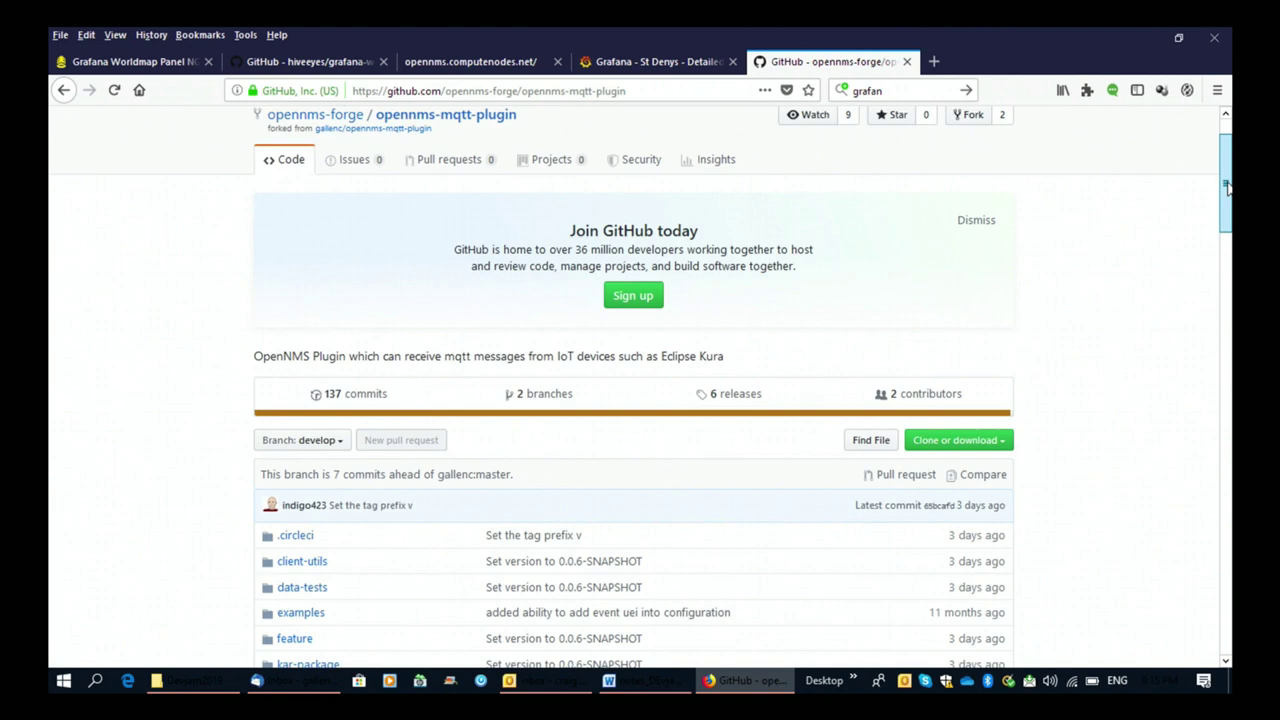
left_click_drag(1225, 265, 773, 440)
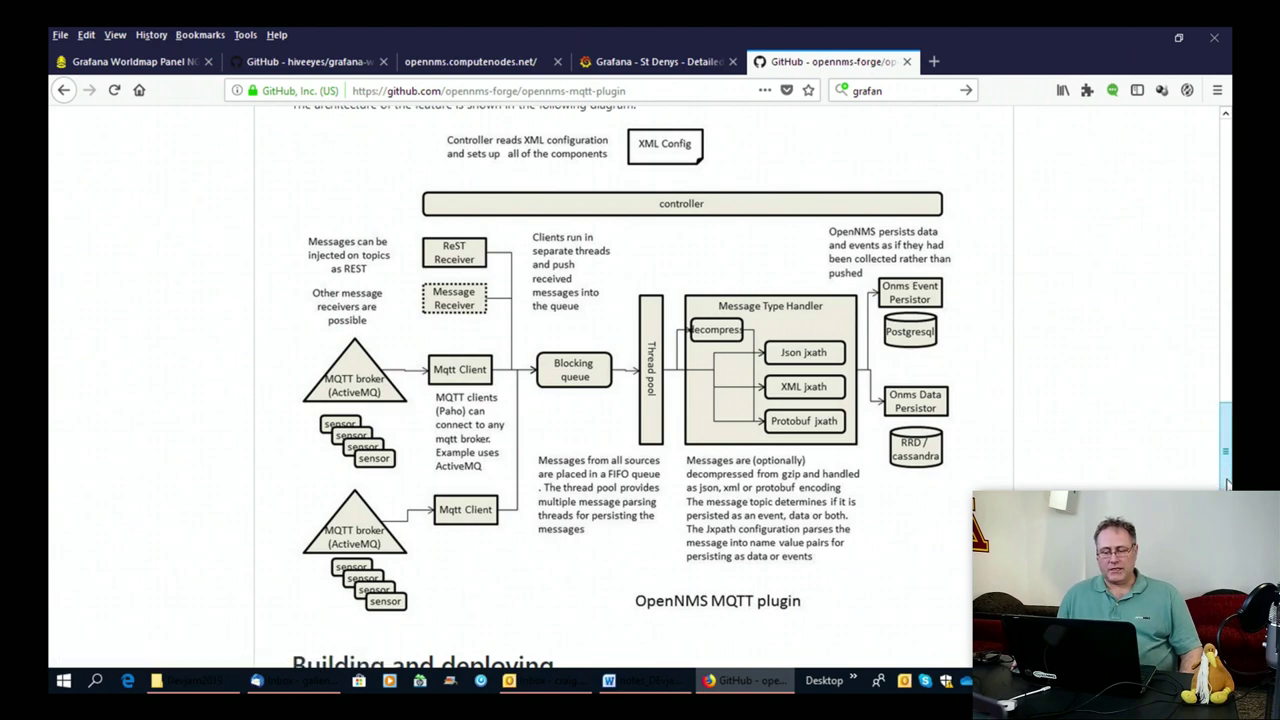
left_click_drag(1228, 484, 1212, 120)
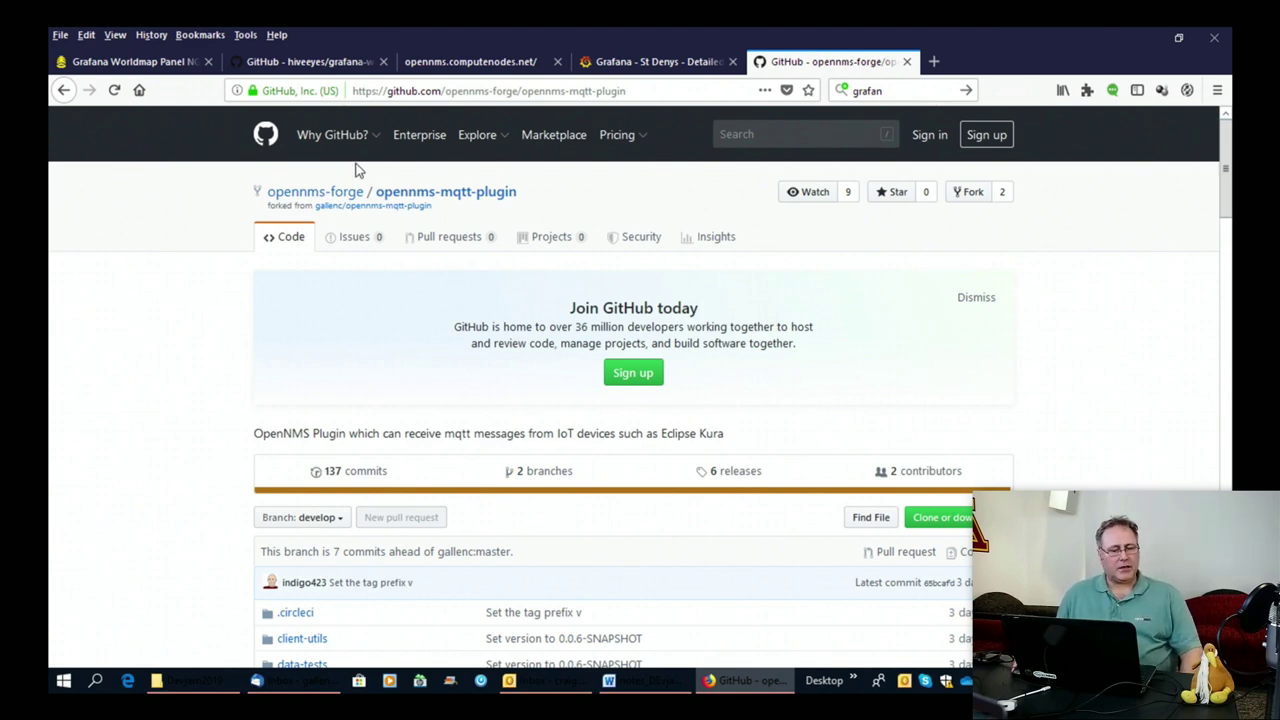
left_click(734, 474)
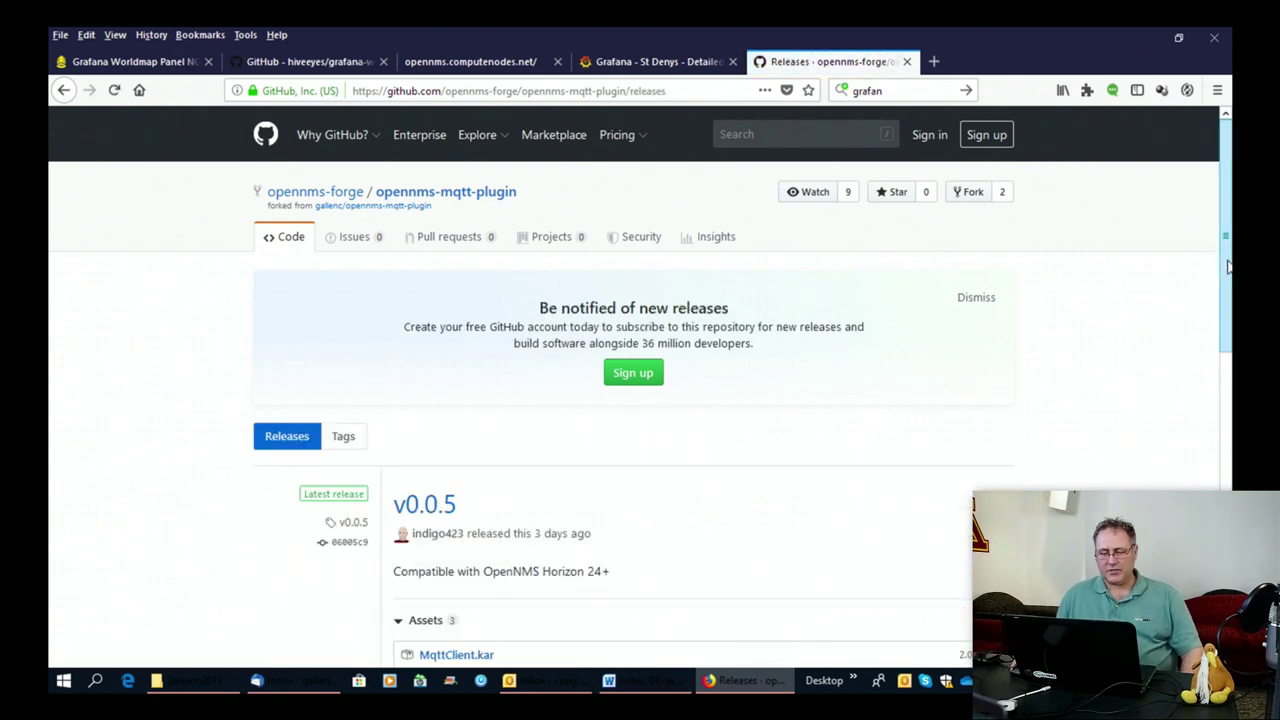
left_click_drag(1228, 270, 1230, 318)
scroll(1230, 318, "down", 3)
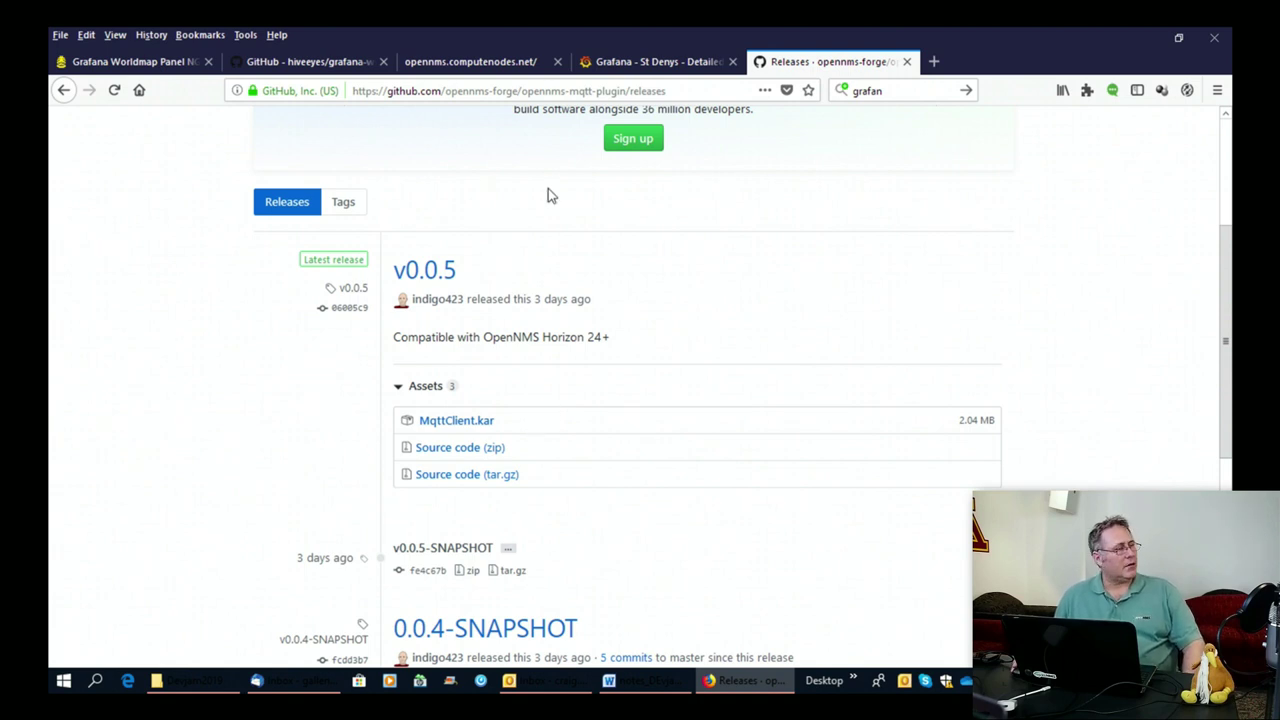
Switch to the 'Grafana - St Denys' tab to show the sensor map and nesta node table.
left_click(643, 63)
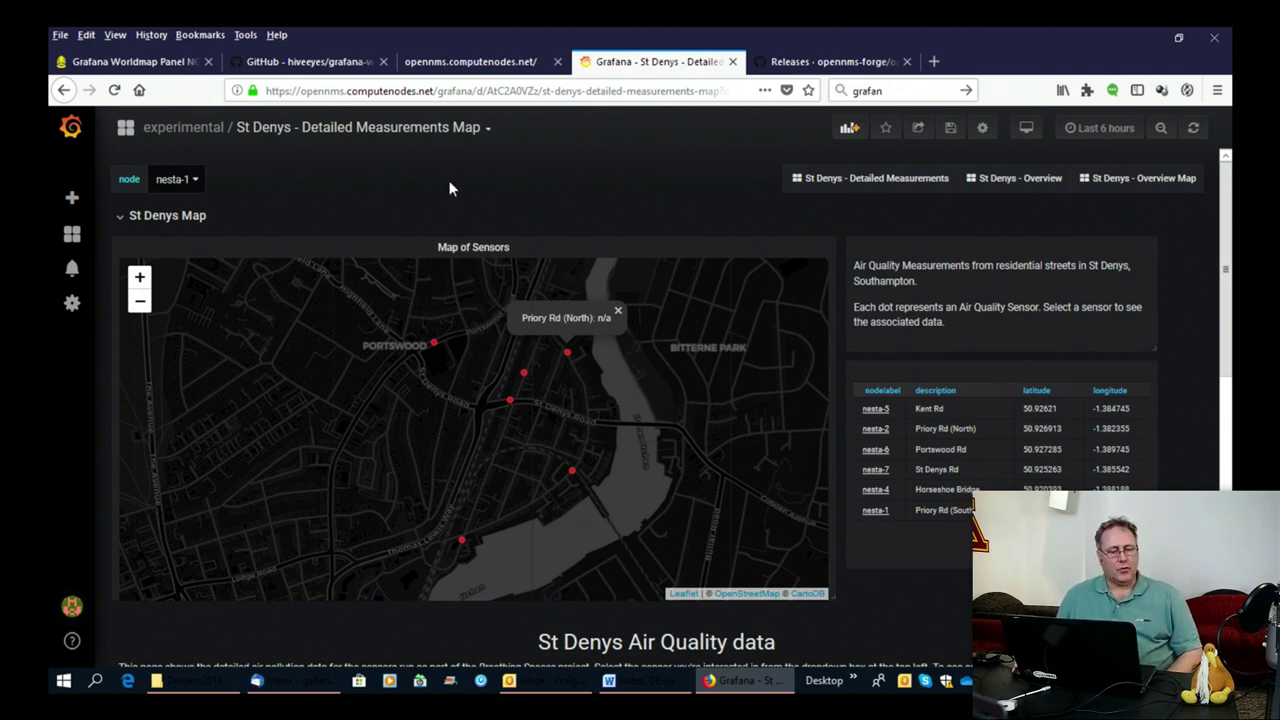
Glance at the Worldmap Panel NG community post, then the hiveeyes/grafana-worldmap-panel repo.
left_click(137, 63)
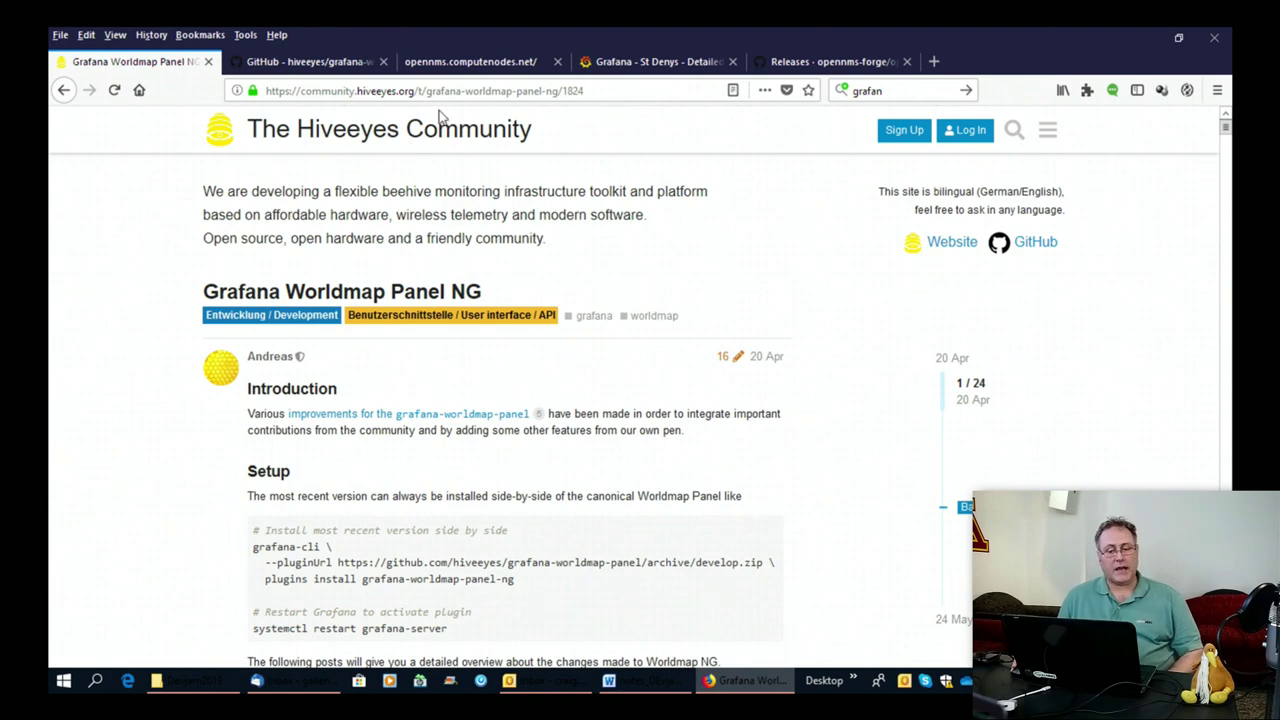
left_click(338, 64)
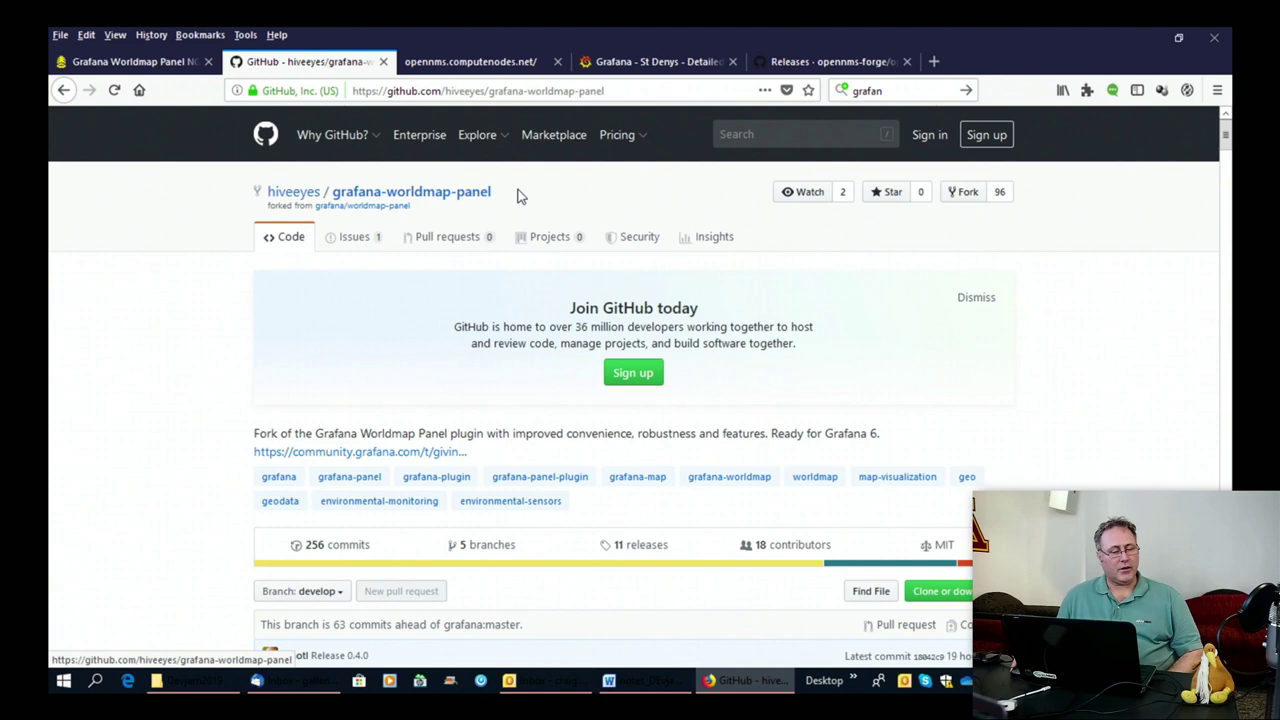
Click the Portswood Rd sensor on the St Denys map and scroll through nesta-6's measurement charts.
left_click(619, 64)
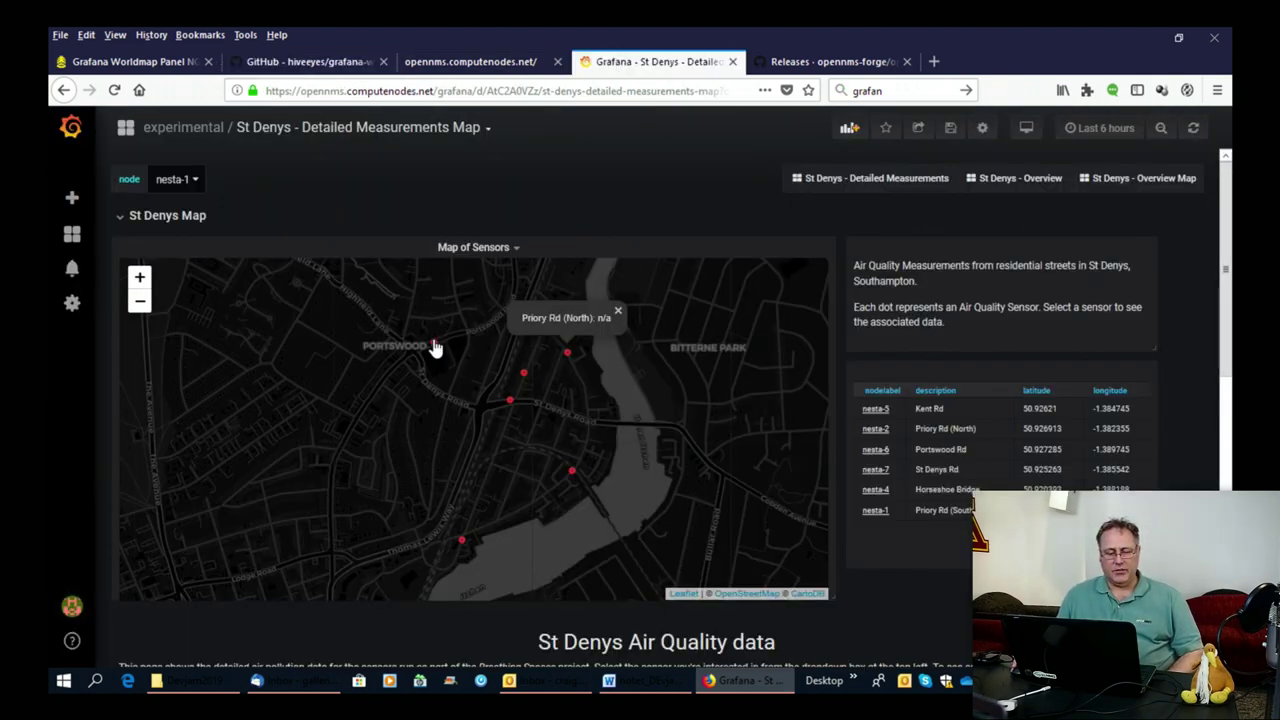
mouse_move(434, 346)
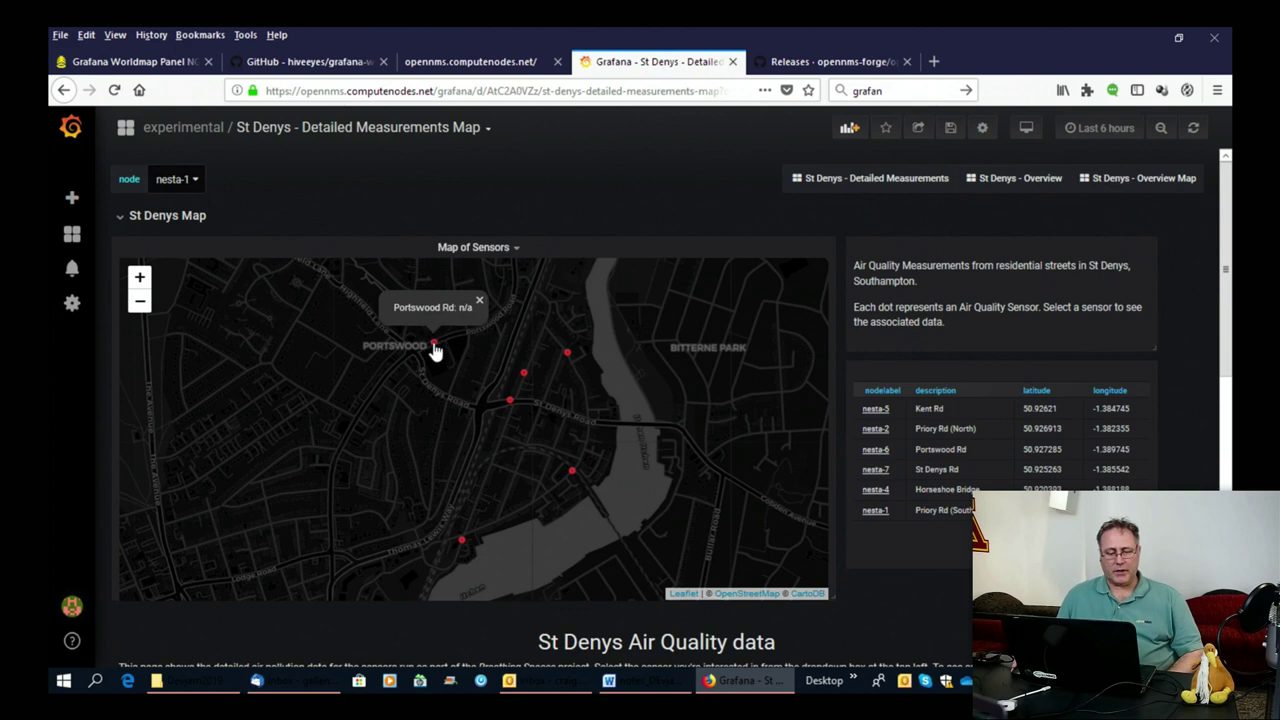
left_click(434, 346)
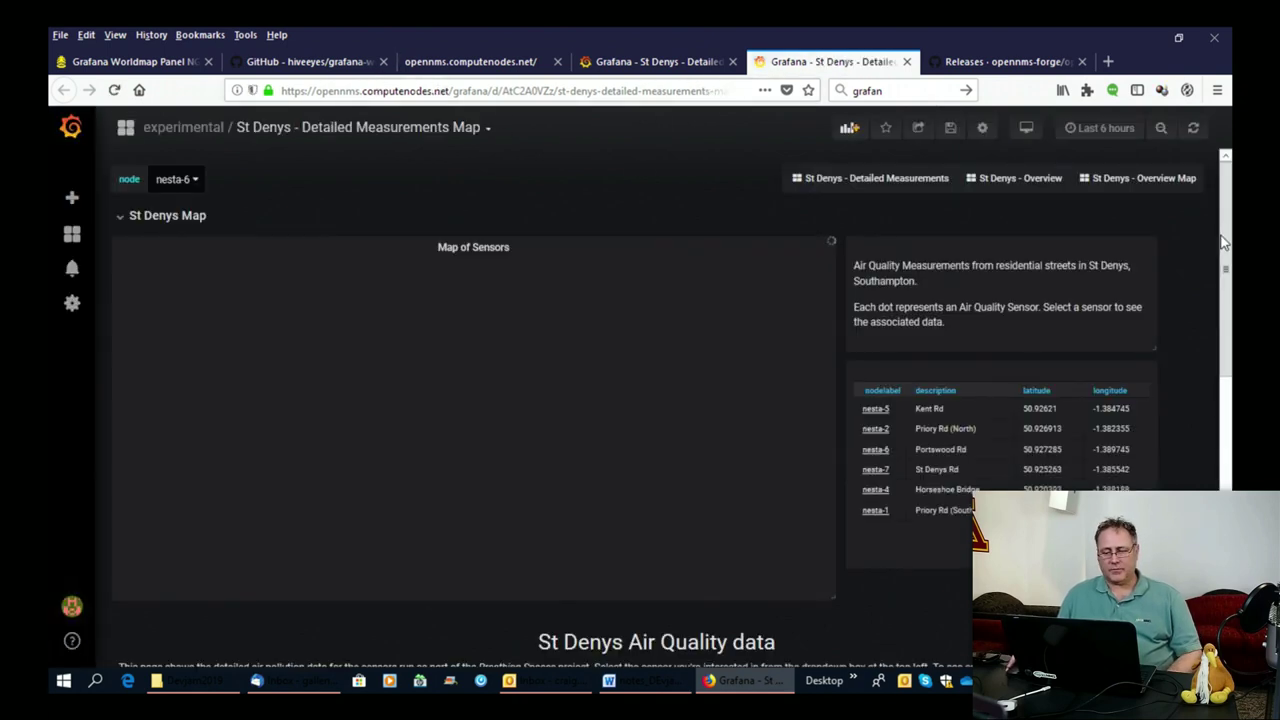
left_click_drag(1222, 242, 1212, 467)
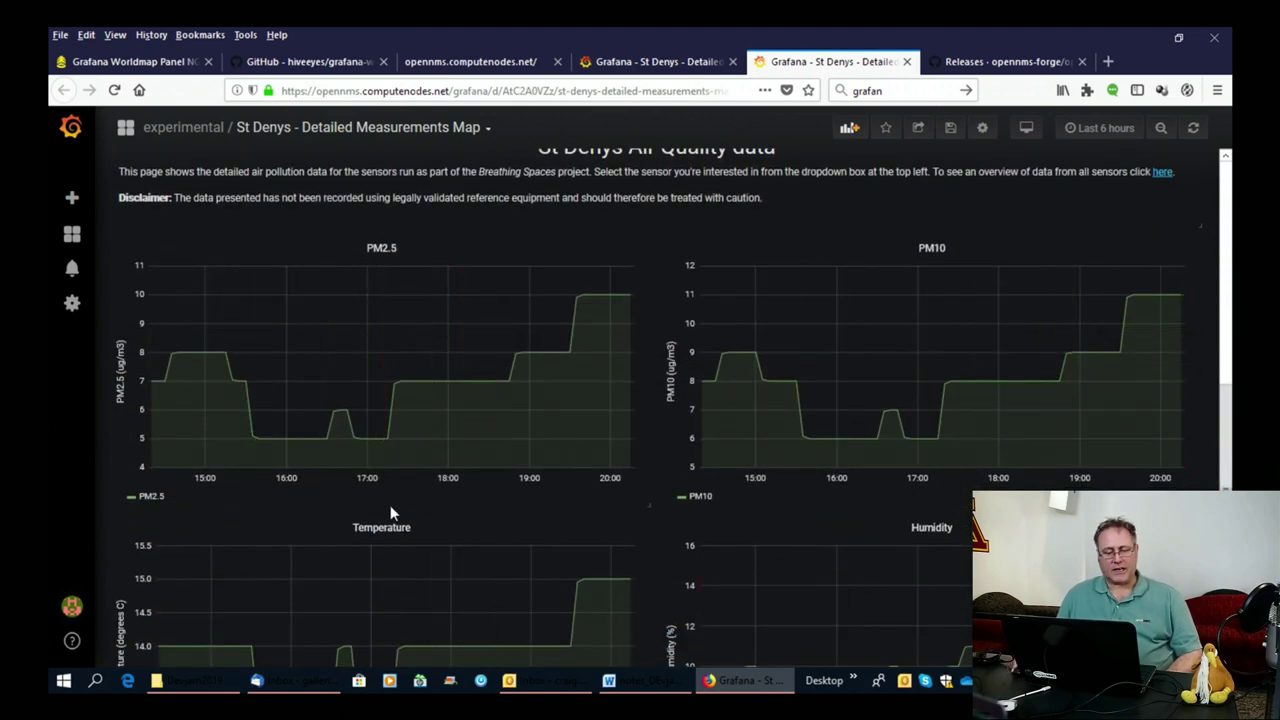
left_click_drag(1225, 440, 1229, 270)
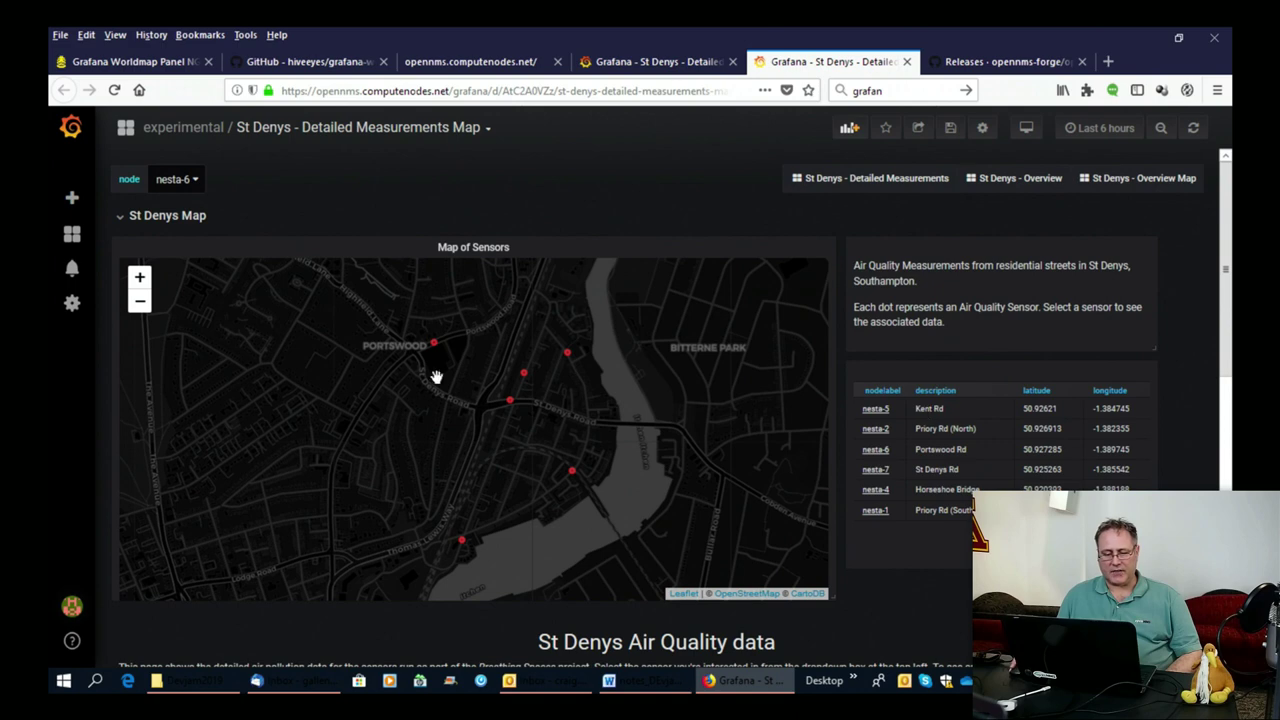
mouse_move(511, 410)
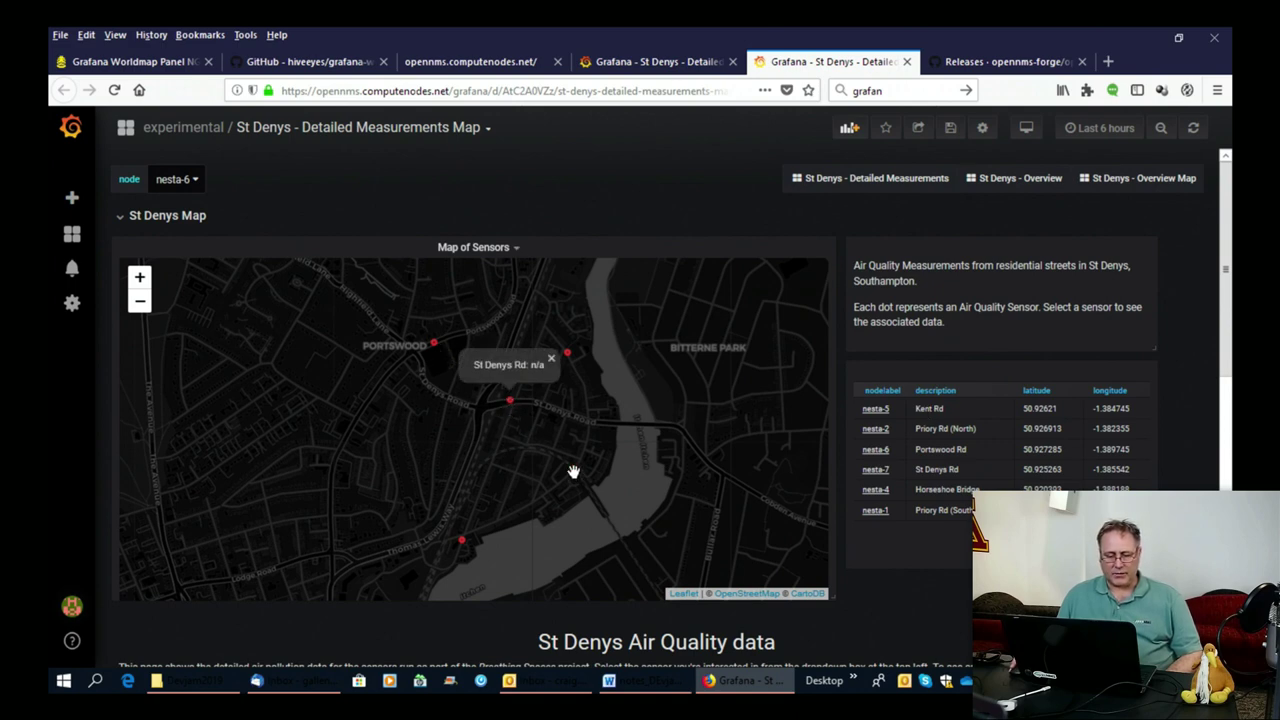
mouse_move(572, 474)
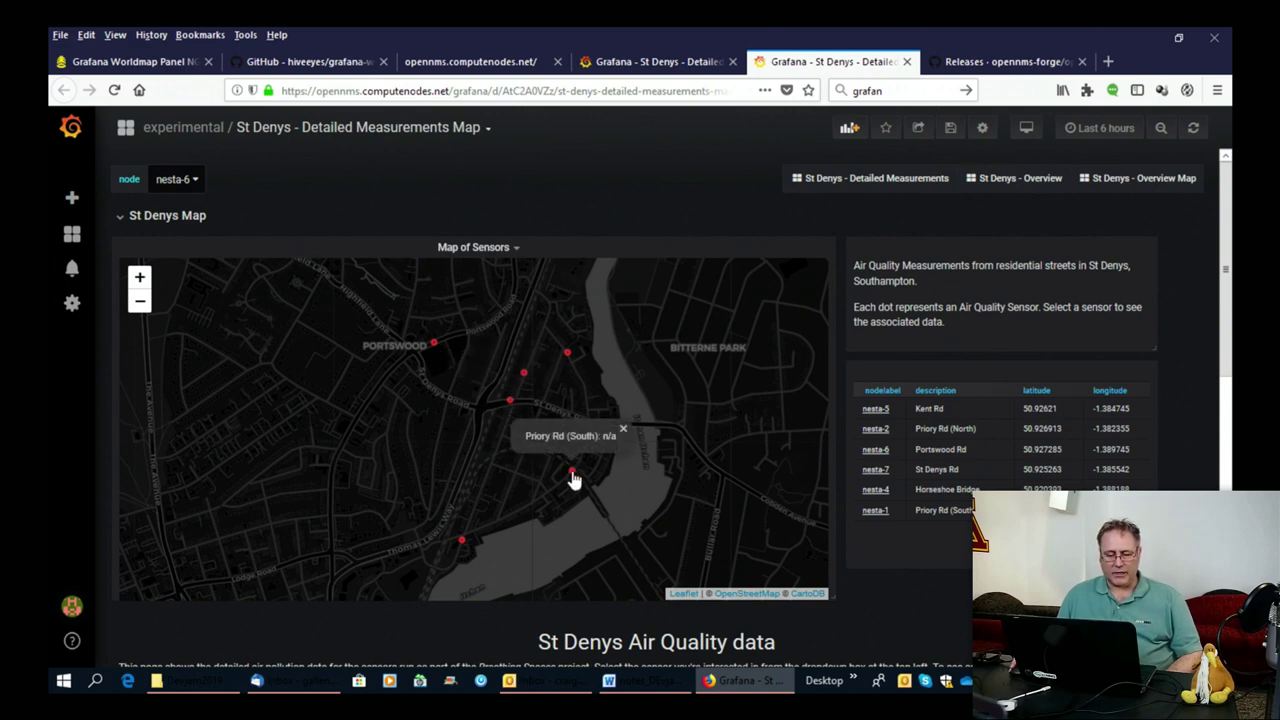
left_click(473, 250)
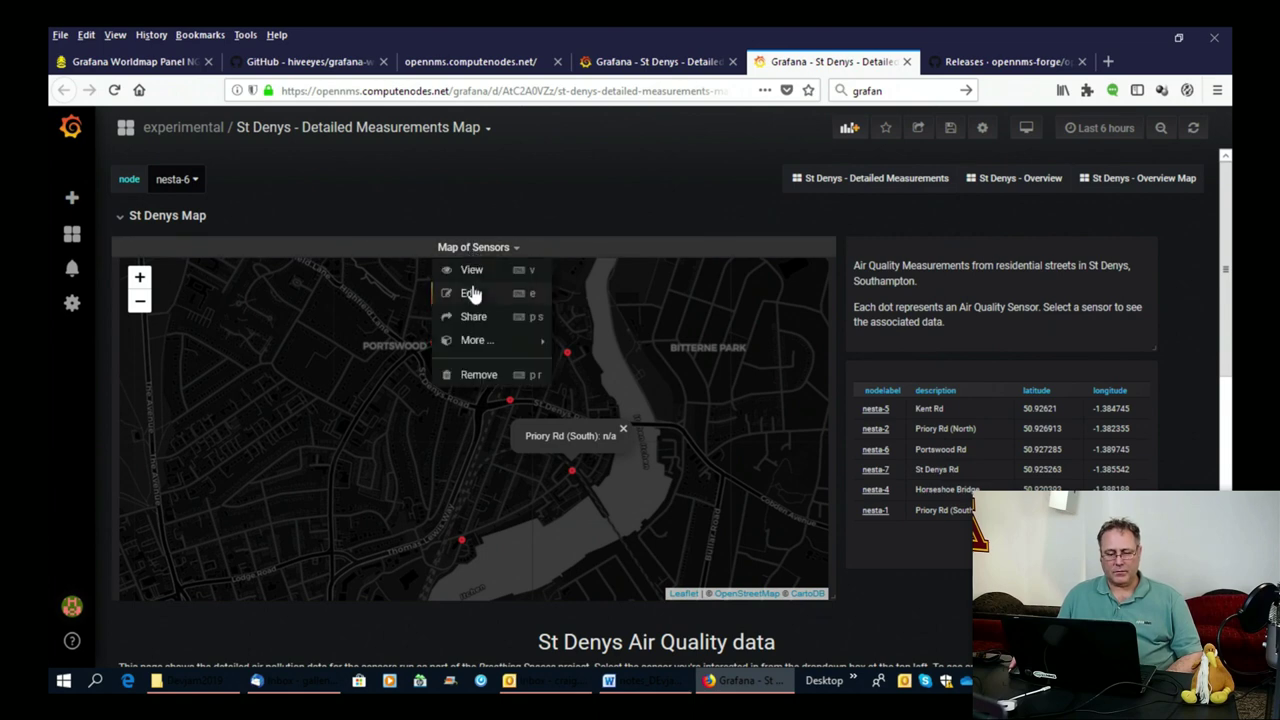
left_click(473, 288)
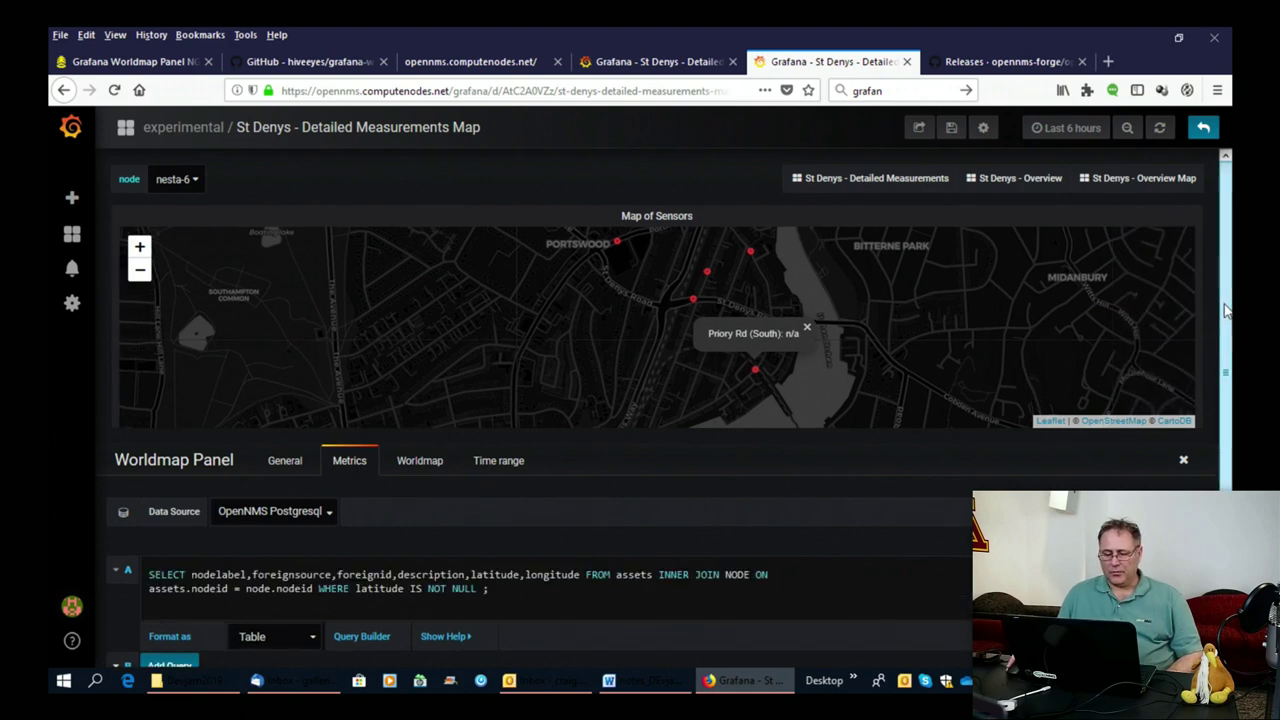
scroll(1228, 316, "down", 2)
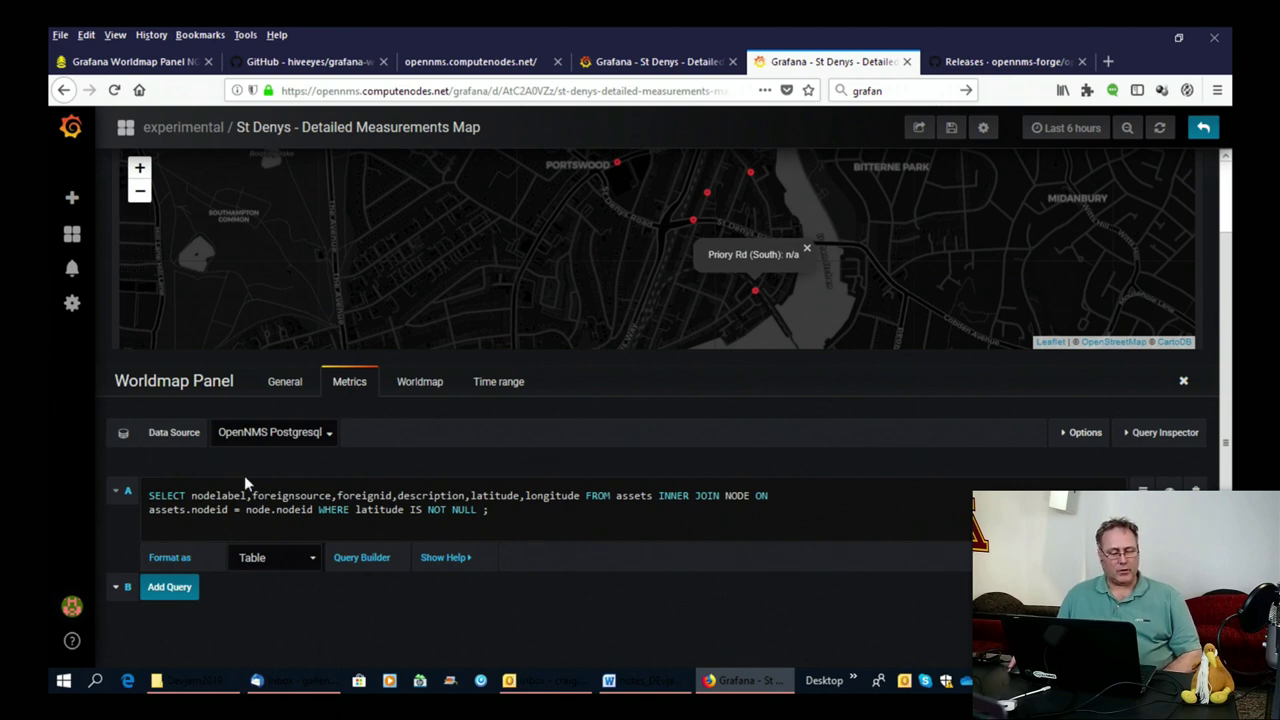
In Worldmap settings, scroll to Clickthrough links and reveal the URL's $__field_foreignsource:$__field_foreignid ending.
left_click(415, 390)
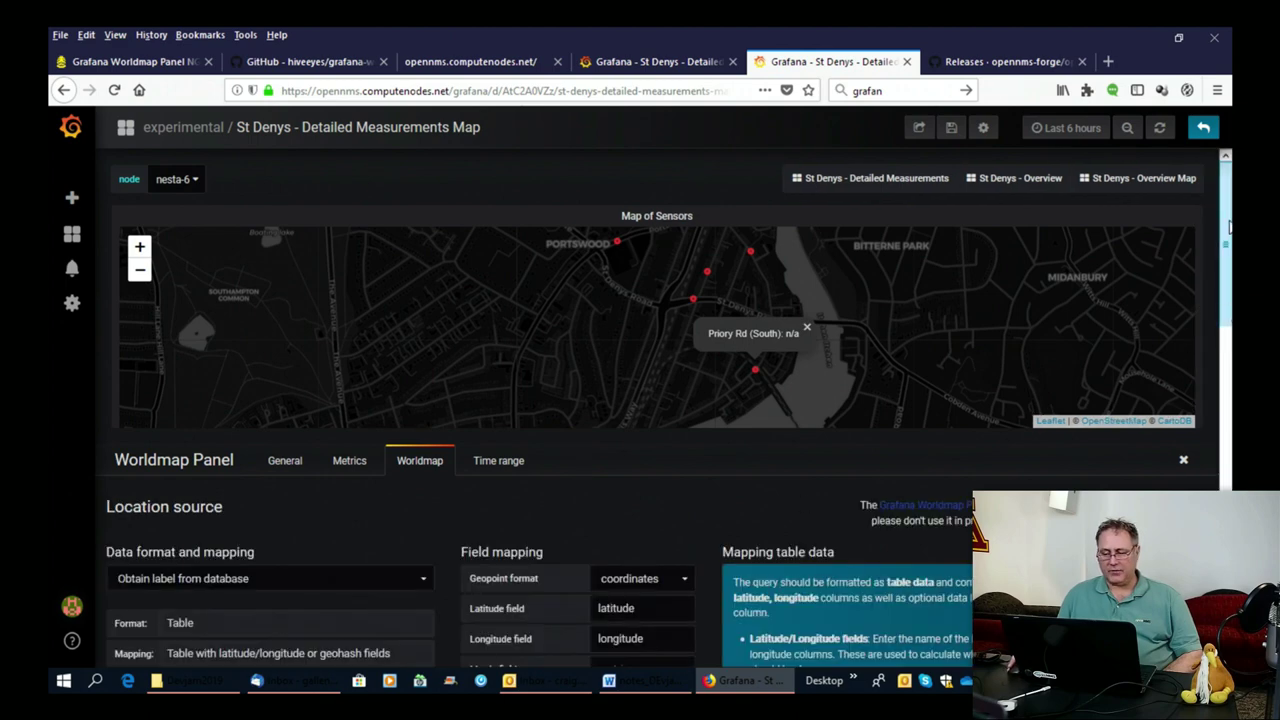
left_click_drag(1230, 228, 1210, 312)
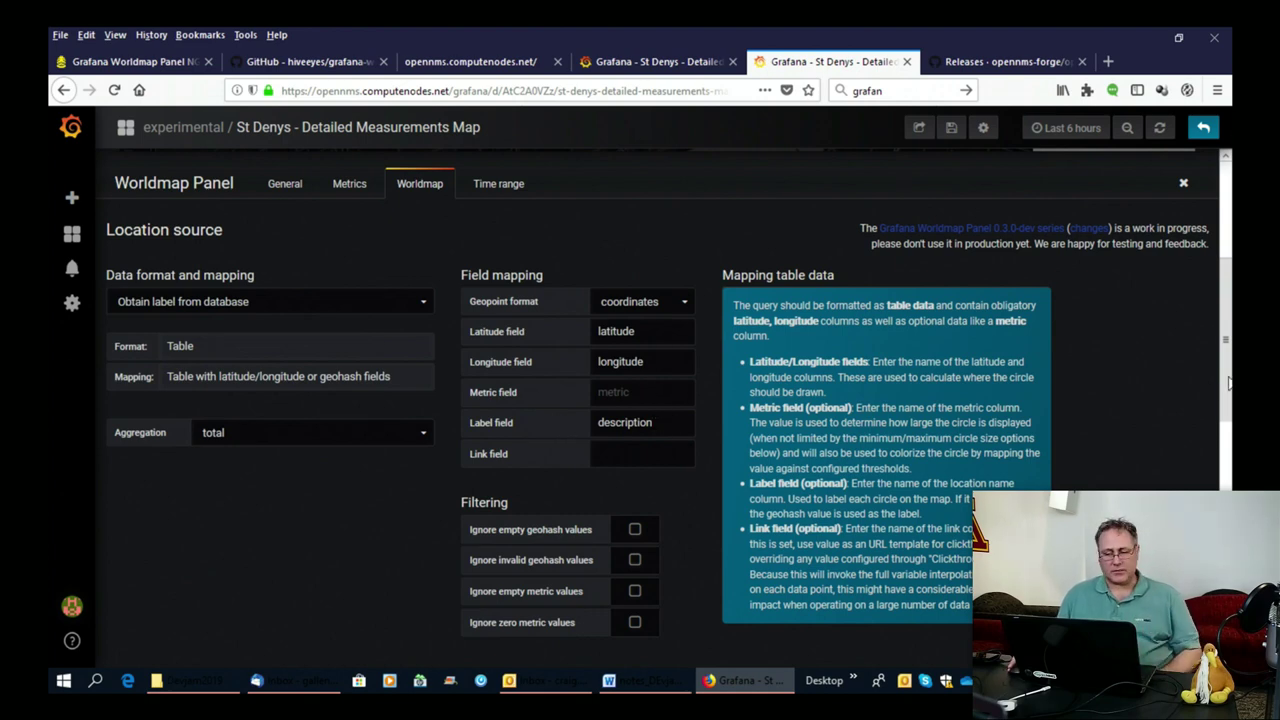
left_click_drag(1230, 383, 1222, 463)
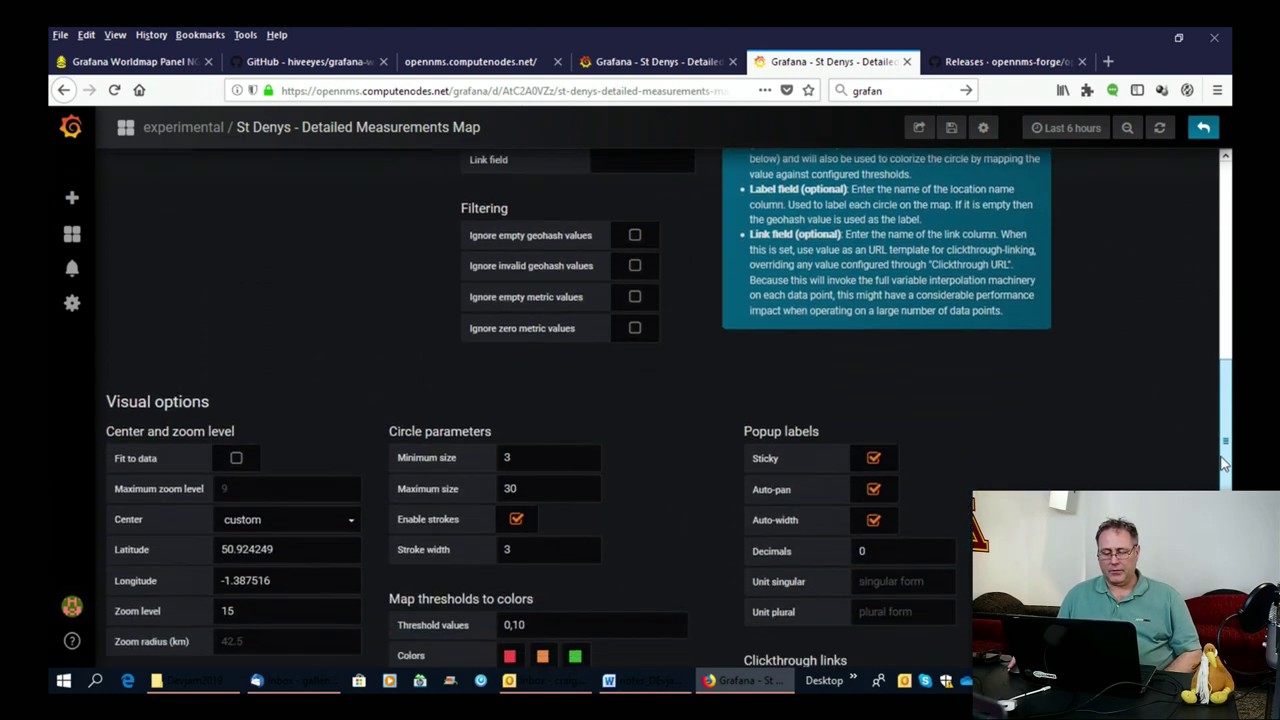
scroll(1222, 463, "down", 4)
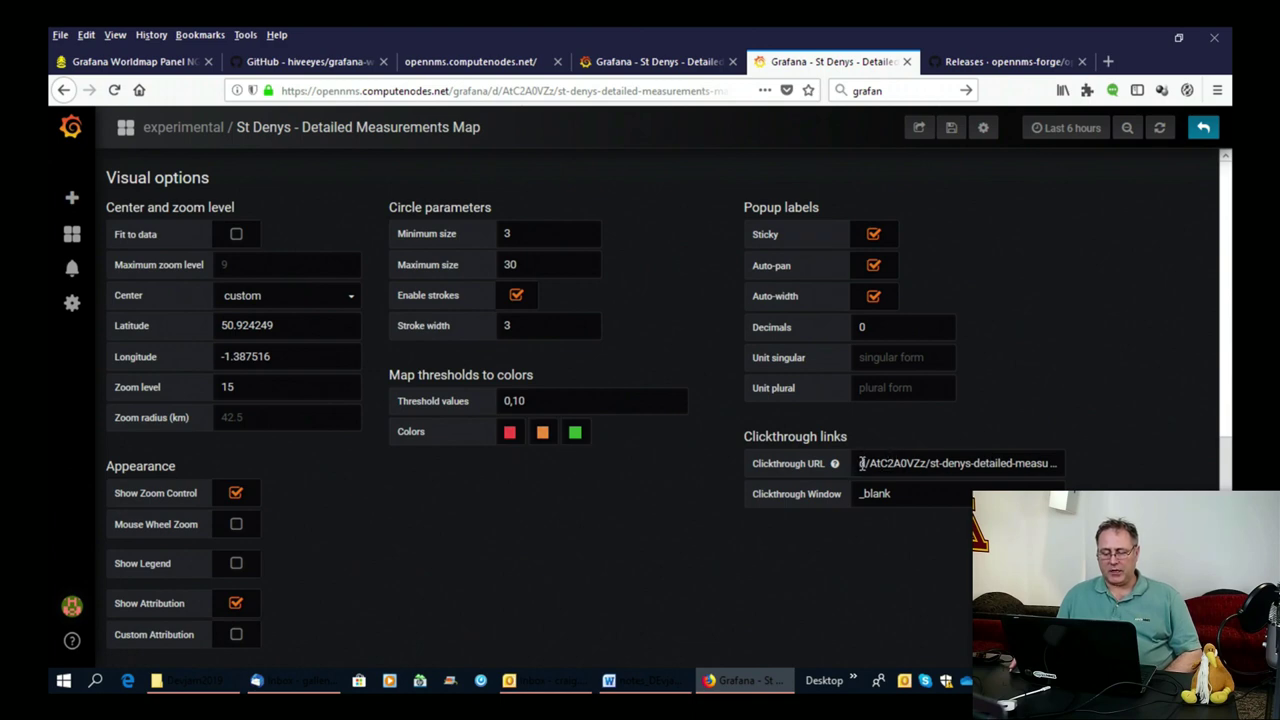
left_click(940, 461)
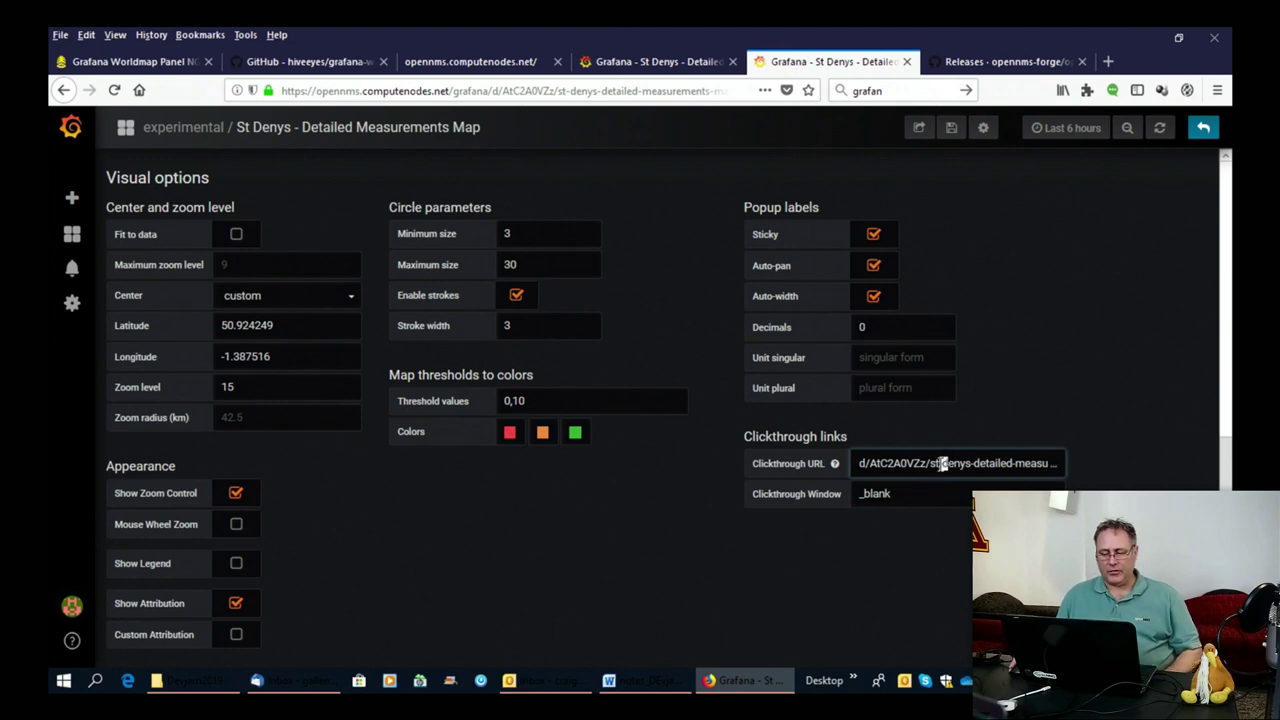
left_click_drag(940, 463, 1107, 477)
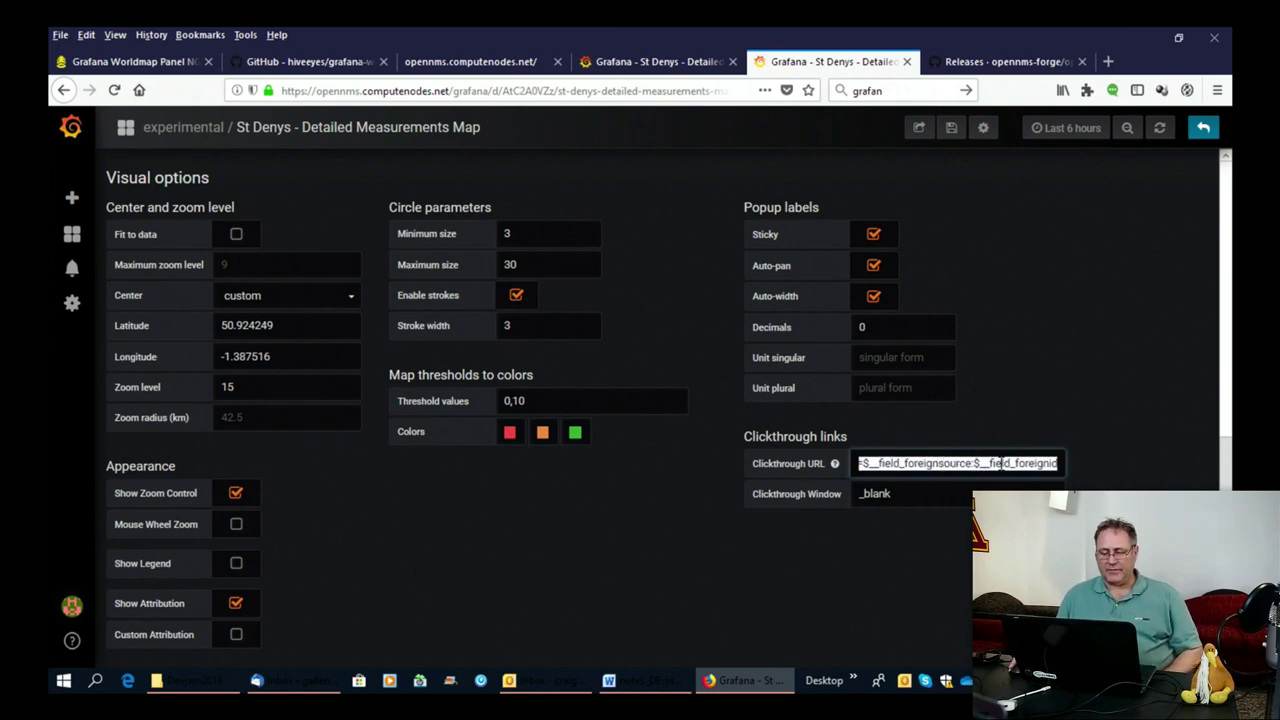
left_click(1001, 463)
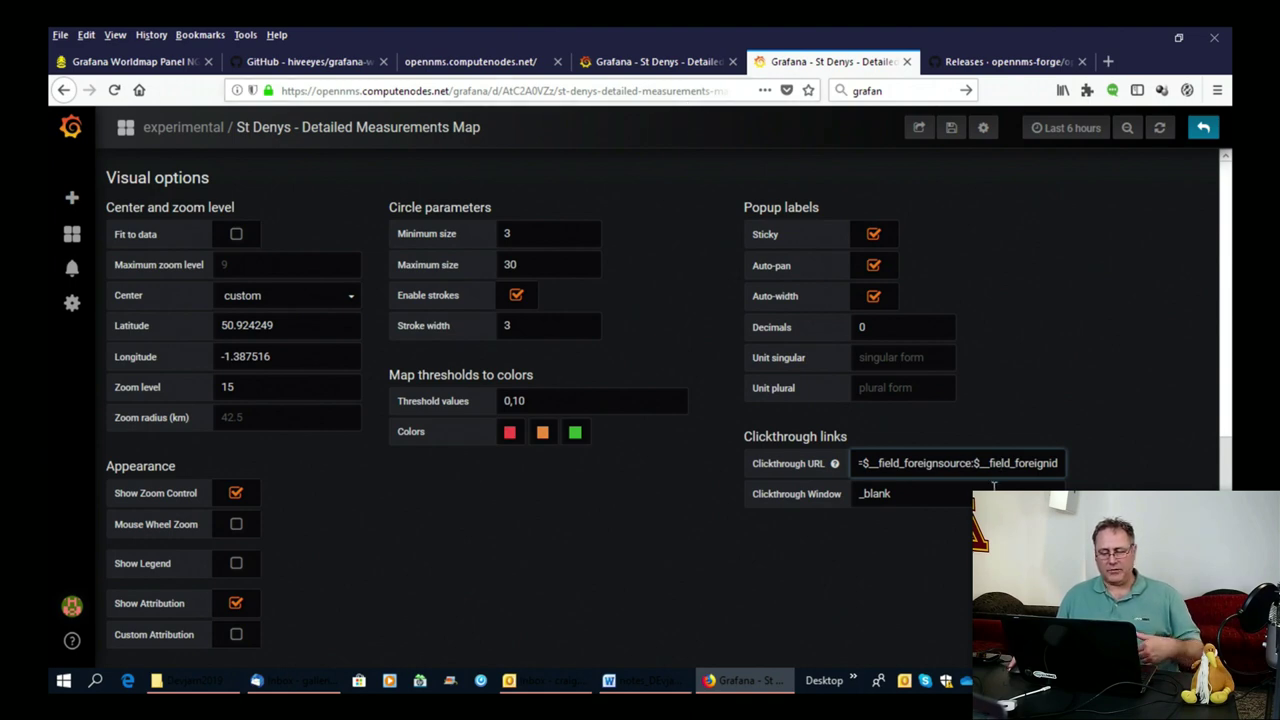
Reload the dashboard, then clear stray 6s from the address to show var-node=mqtt:nesta-6 and tab=worldmap.
left_click(600, 91)
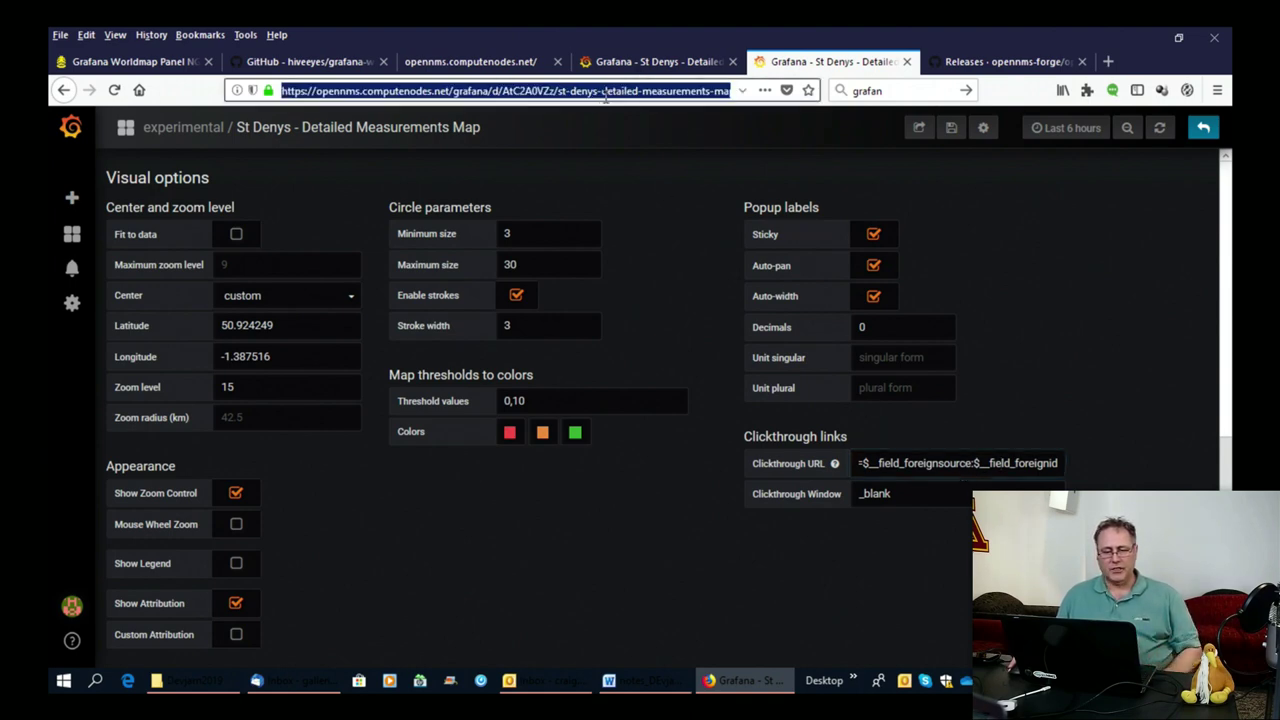
key("Return")
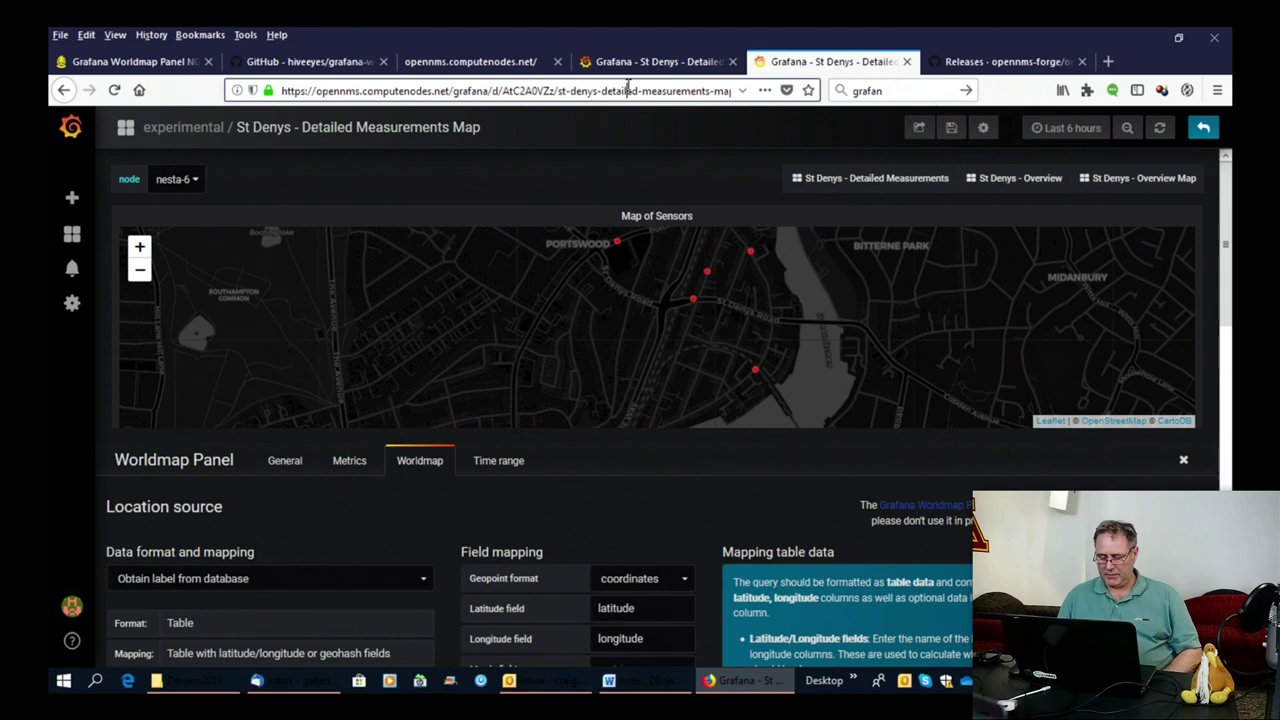
left_click(627, 90)
type("666666666666666666666")
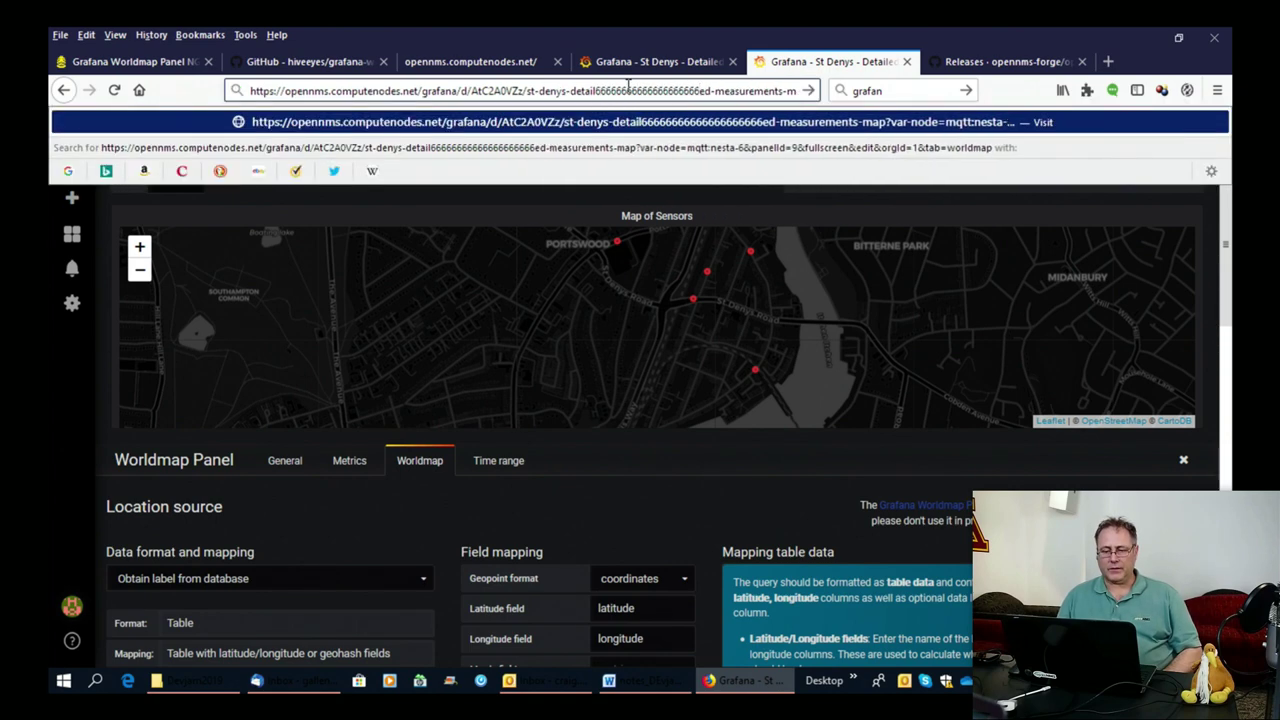
key("BackSpace")
key("BackSpace")
key("BackSpace")
key("BackSpace")
key("BackSpace")
key("BackSpace")
key("BackSpace")
key("BackSpace")
key("BackSpace")
key("BackSpace")
key("BackSpace")
key("BackSpace")
key("BackSpace")
key("BackSpace")
key("BackSpace")
key("BackSpace")
key("BackSpace")
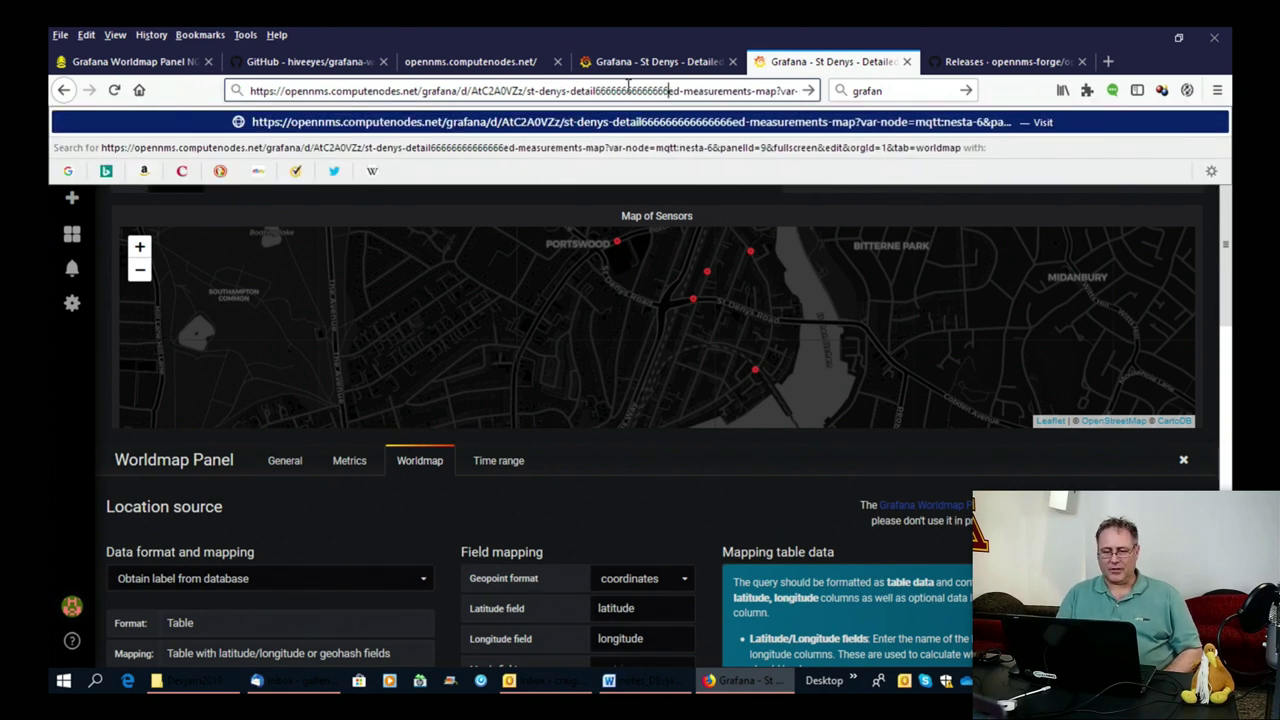
key("BackSpace")
key("BackSpace")
key("BackSpace")
key("BackSpace")
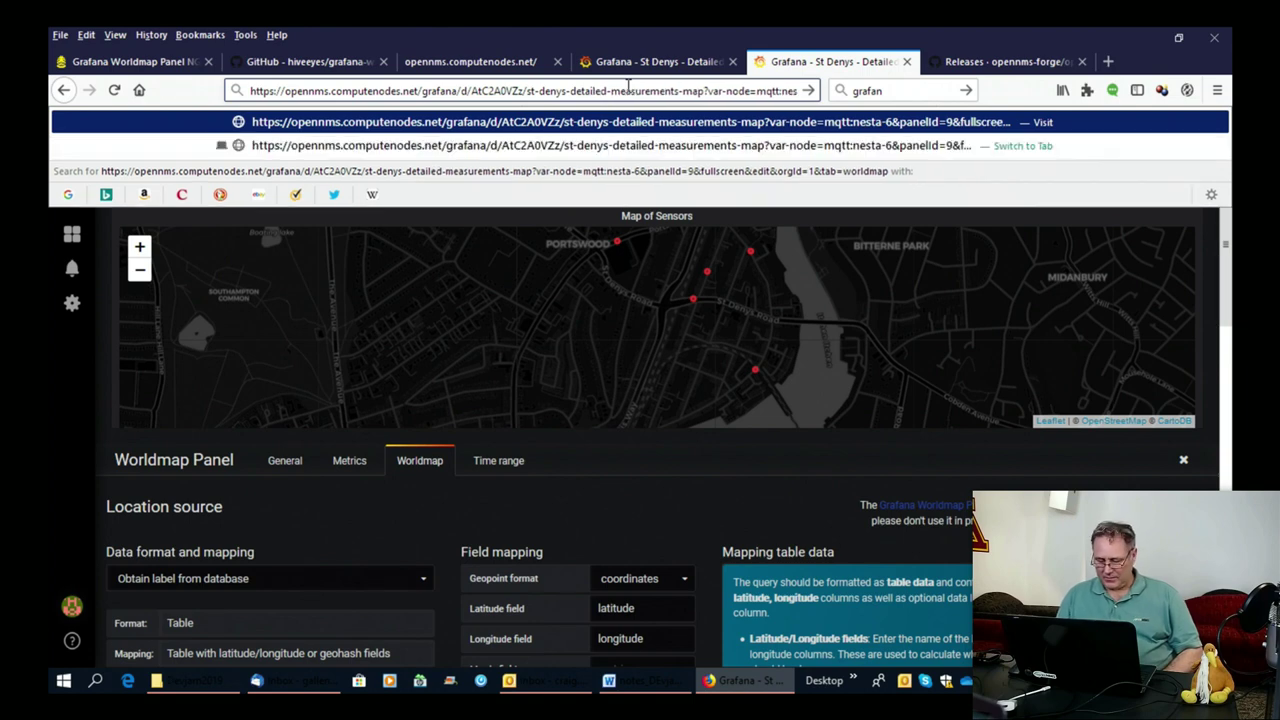
key("Escape")
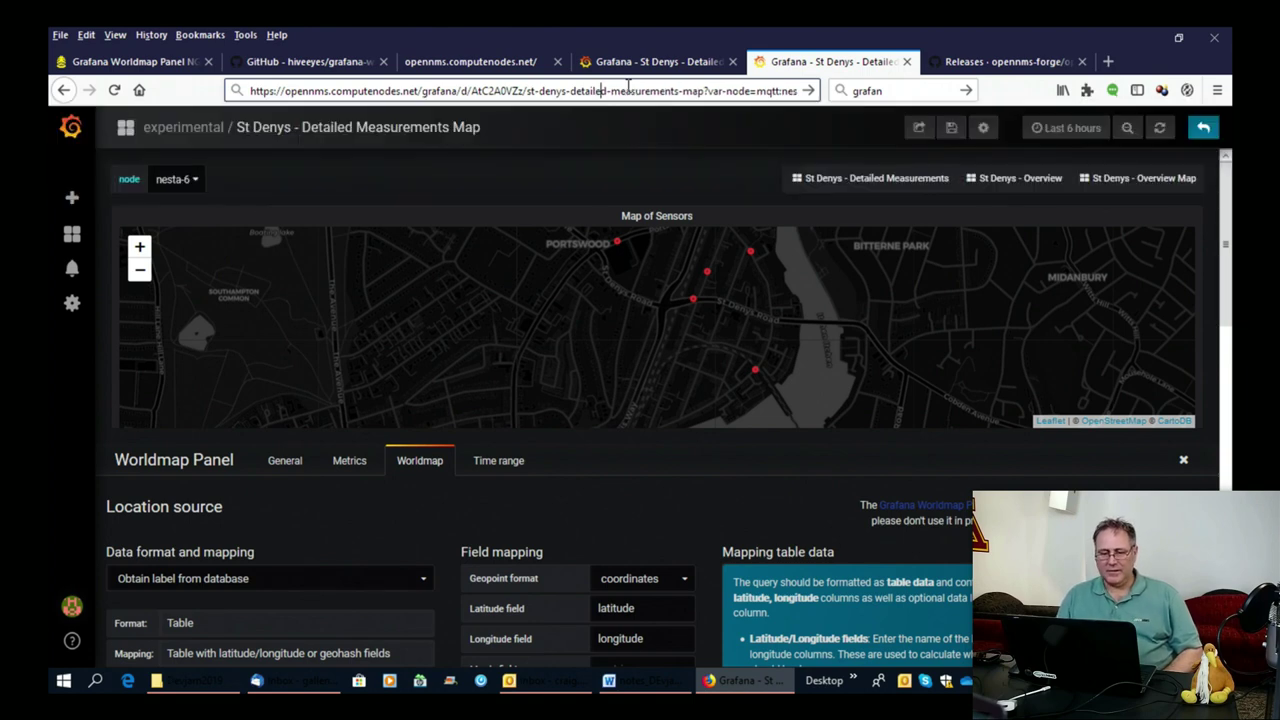
key("Right")
key("Right")
key("Right")
key("Right")
key("Right")
key("Right")
key("Right")
key("Right")
key("Right")
key("Right")
key("Right")
key("Right")
key("Right")
key("Right")
key("Right")
key("Right")
key("Right")
key("Right")
key("Right")
key("Right")
key("Right")
key("Right")
key("Right")
key("Right")
key("Right")
key("Right")
key("Right")
key("Right")
key("Right")
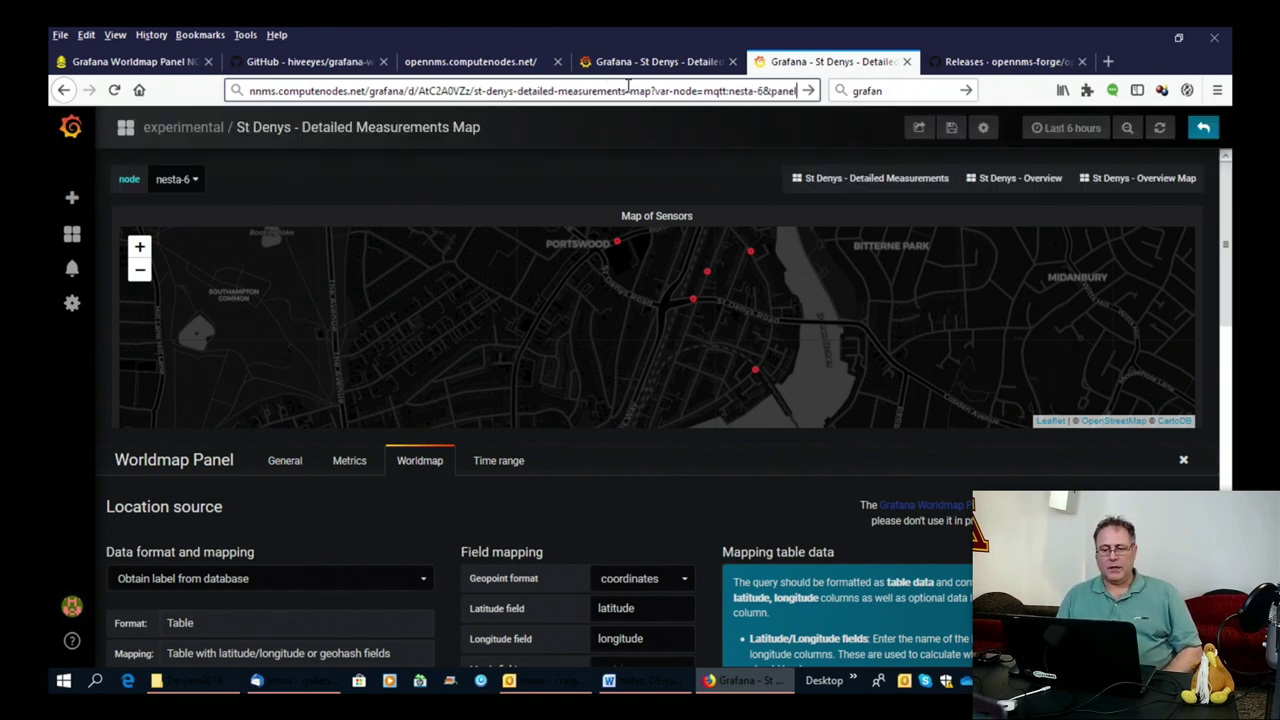